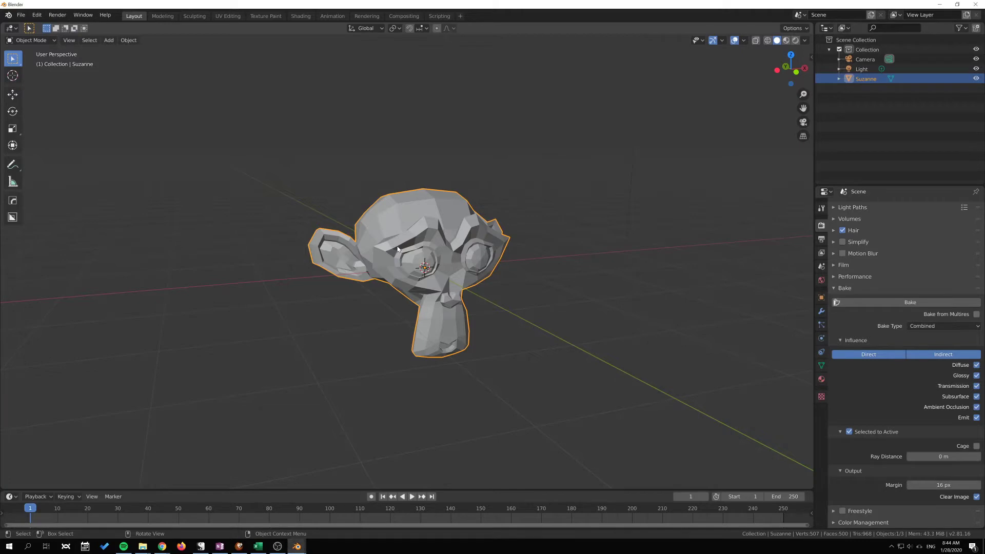
# Enter Edit Mode on the Suzanne mesh in front view, with vertex selection and X-ray enabled.
pyautogui.moveTo(397, 247); pyautogui.dragTo(480, 232, button='middle')
pyautogui.press('Tab')
pyautogui.press('KP_1')
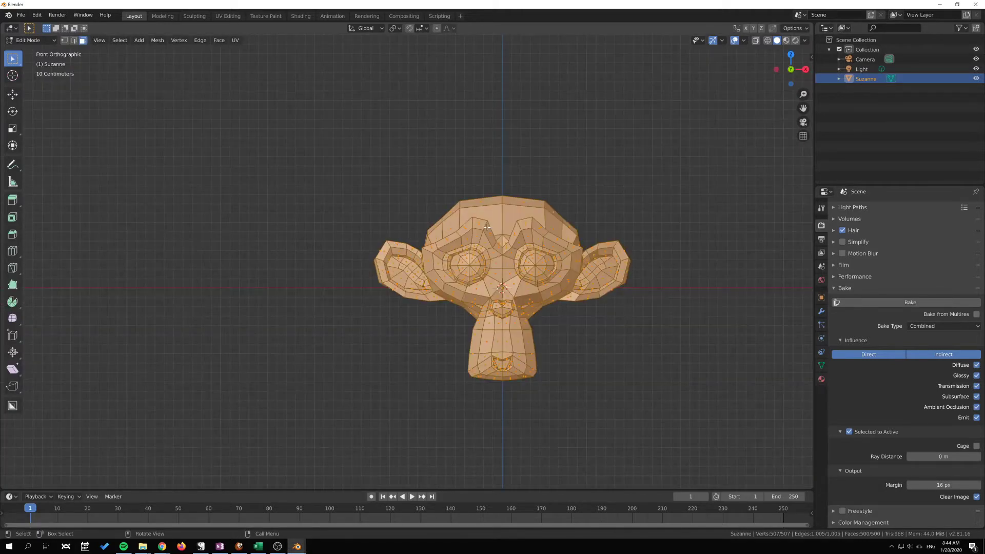
pyautogui.press('1')
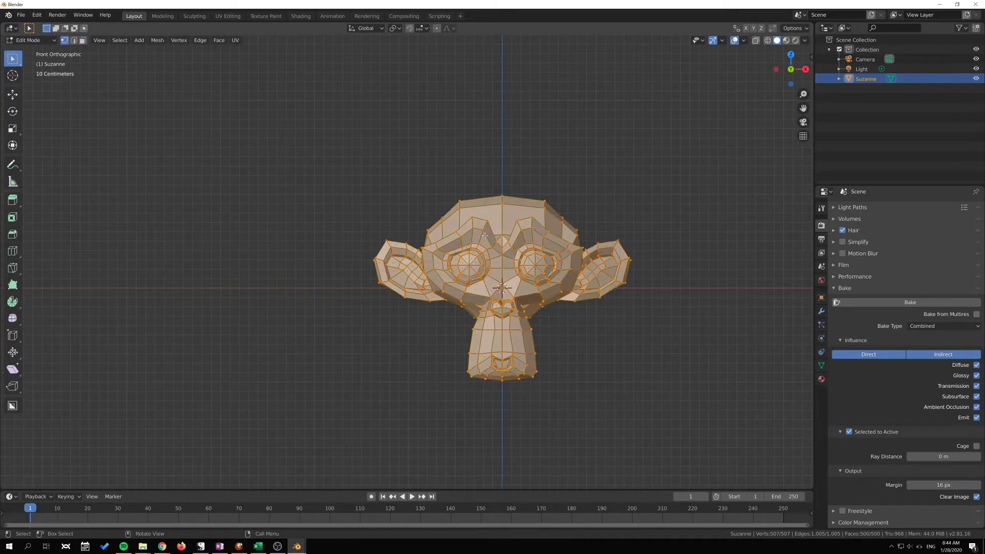
pyautogui.keyDown('shift'); pyautogui.moveTo(508, 248); pyautogui.dragTo(468, 212, button='middle'); pyautogui.keyUp('shift')
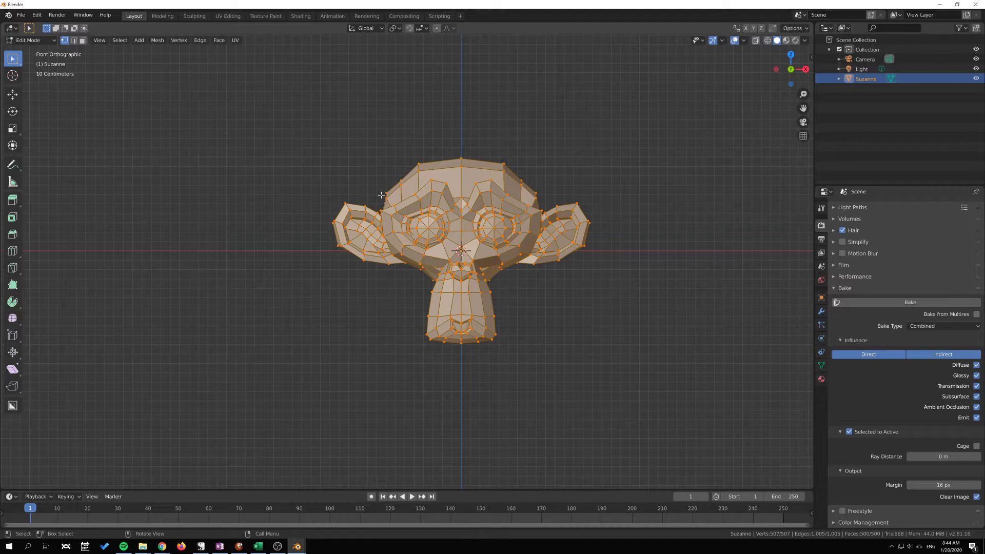
pyautogui.keyDown('shift'); pyautogui.moveTo(380, 194); pyautogui.dragTo(347, 185, button='middle'); pyautogui.keyUp('shift')
pyautogui.hotkey('alt', 'z')
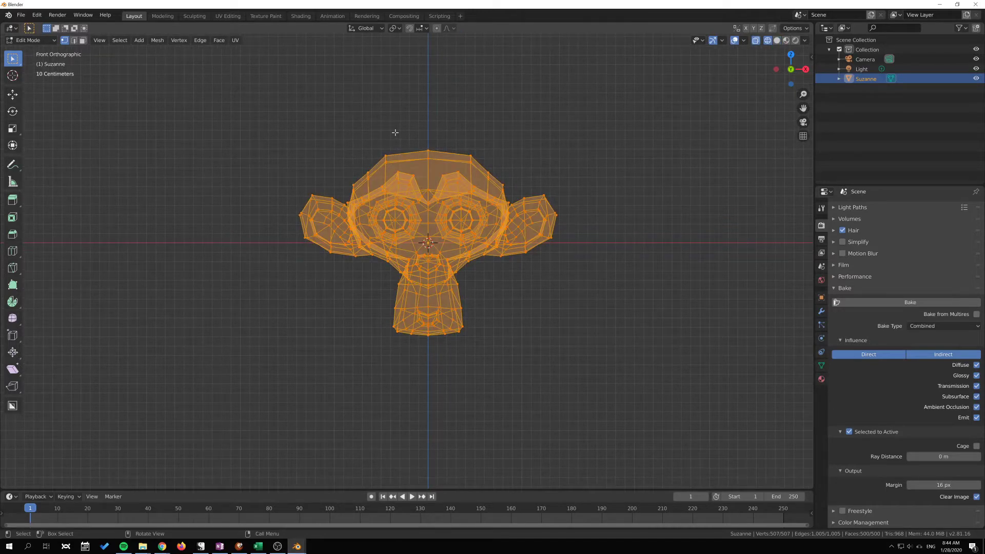
# Select only the vertices on the negative X side of the head's centre line and delete them.
pyautogui.hotkey('alt', 'a')
pyautogui.moveTo(249, 113); pyautogui.dragTo(426, 382)
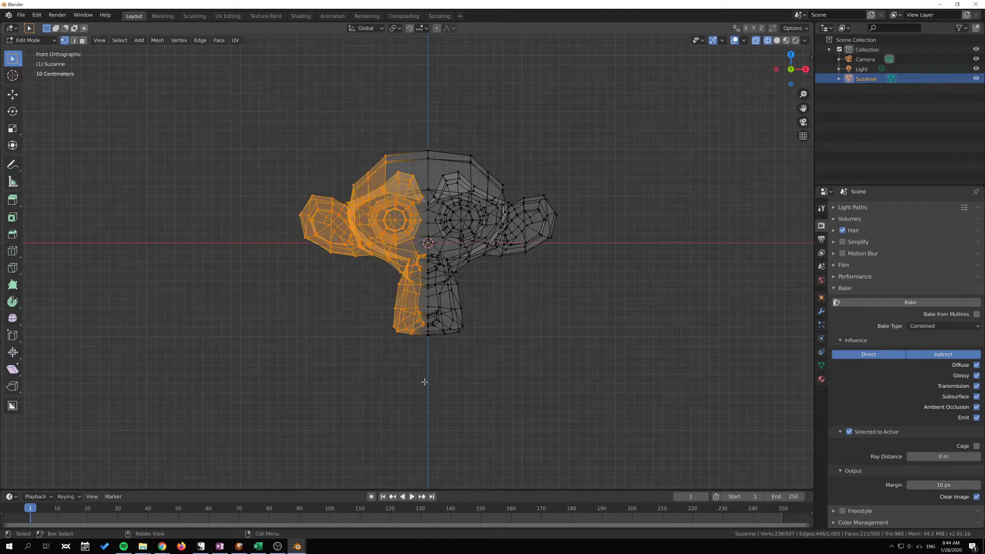
pyautogui.press('x')
pyautogui.click(401, 231)
pyautogui.moveTo(399, 226); pyautogui.dragTo(454, 253, button='middle')
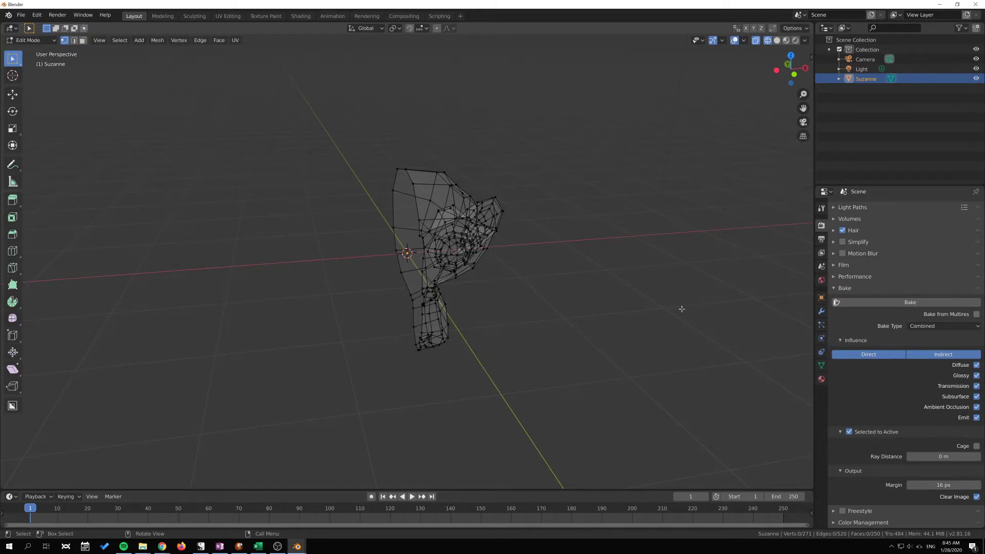
pyautogui.click(821, 310)
pyautogui.click(875, 207)
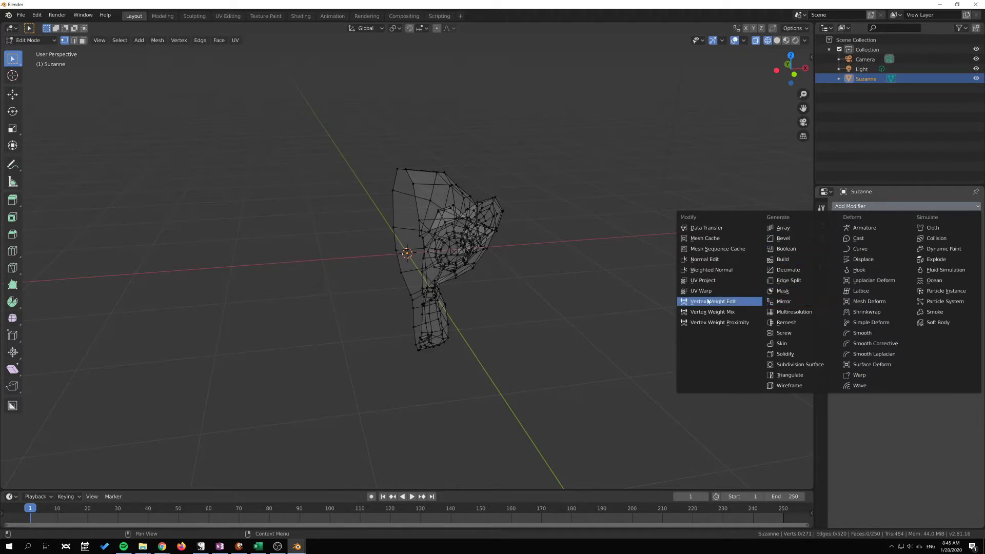
pyautogui.moveTo(580, 243)
pyautogui.mouseDown(button='middle')
pyautogui.moveTo(583, 275)
pyautogui.moveTo(585, 246)
pyautogui.mouseUp(button='middle')
pyautogui.press('Tab')
pyautogui.press('Tab')
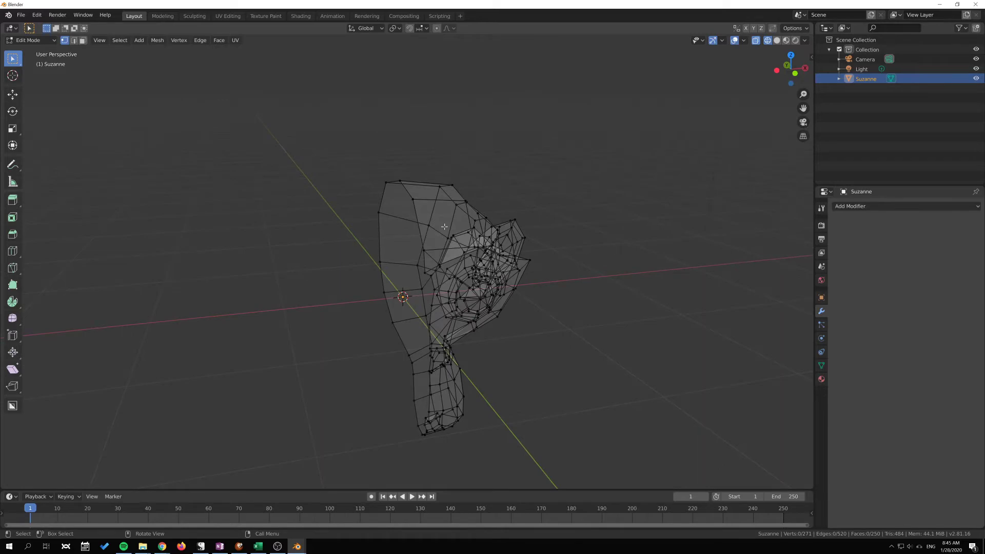
pyautogui.moveTo(474, 235); pyautogui.dragTo(550, 222, button='middle')
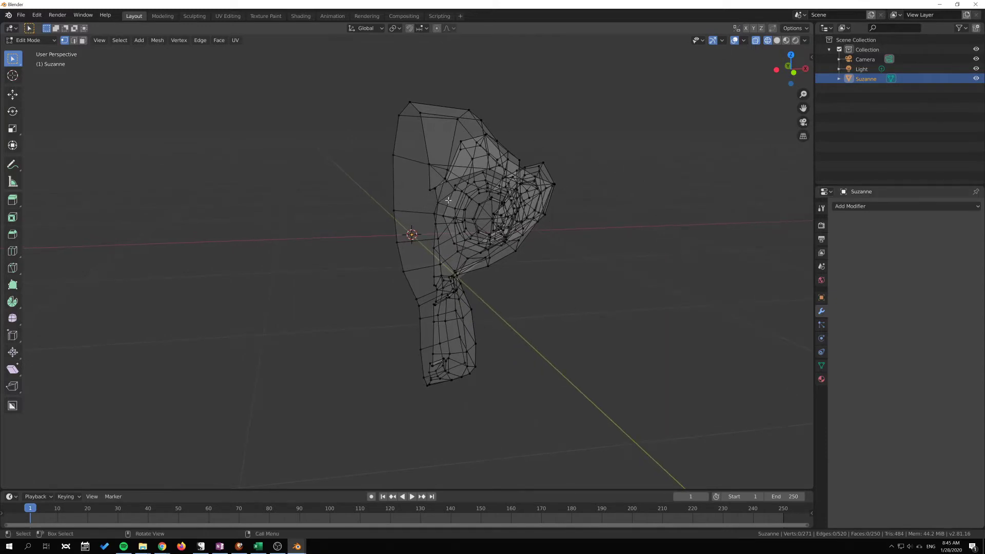
pyautogui.keyDown('shift'); pyautogui.moveTo(449, 200); pyautogui.dragTo(500, 197, button='middle'); pyautogui.keyUp('shift')
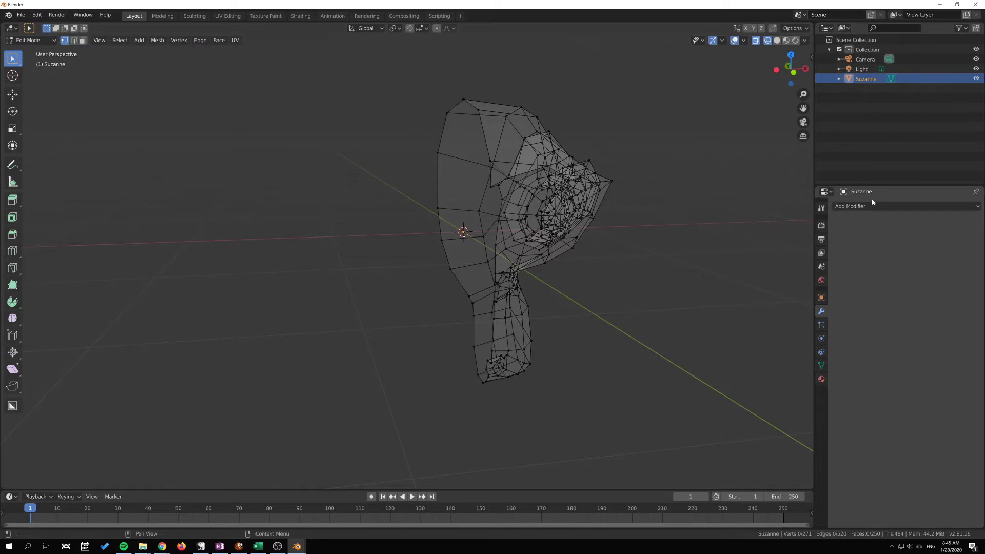
pyautogui.moveTo(681, 215); pyautogui.dragTo(609, 205, button='middle')
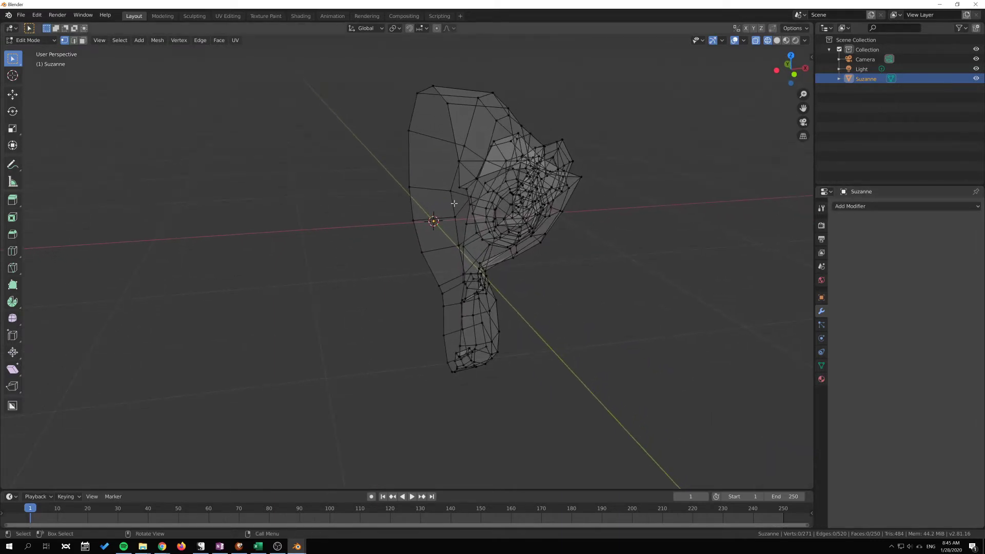
# Select the entire remaining half of the head mesh.
pyautogui.moveTo(466, 224); pyautogui.dragTo(465, 247, button='middle')
pyautogui.press('a')
pyautogui.scroll(-3, 520, 233)
pyautogui.moveTo(520, 233); pyautogui.dragTo(497, 205, button='middle')
pyautogui.moveTo(313, 182); pyautogui.dragTo(442, 212, button='middle')
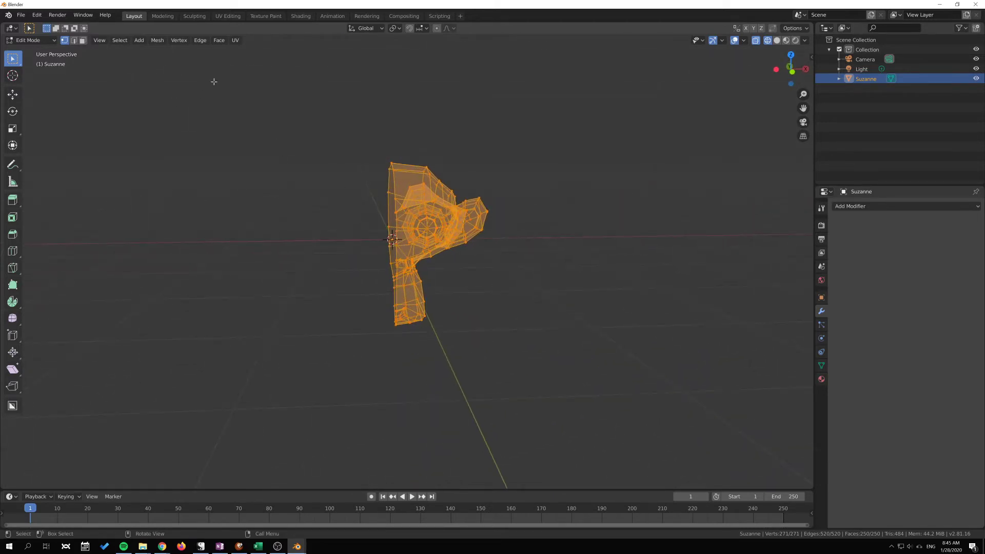
# Try Interactive Mirror on the selected half along global and local X, global Y and global Z, then cancel it.
pyautogui.click(159, 41)
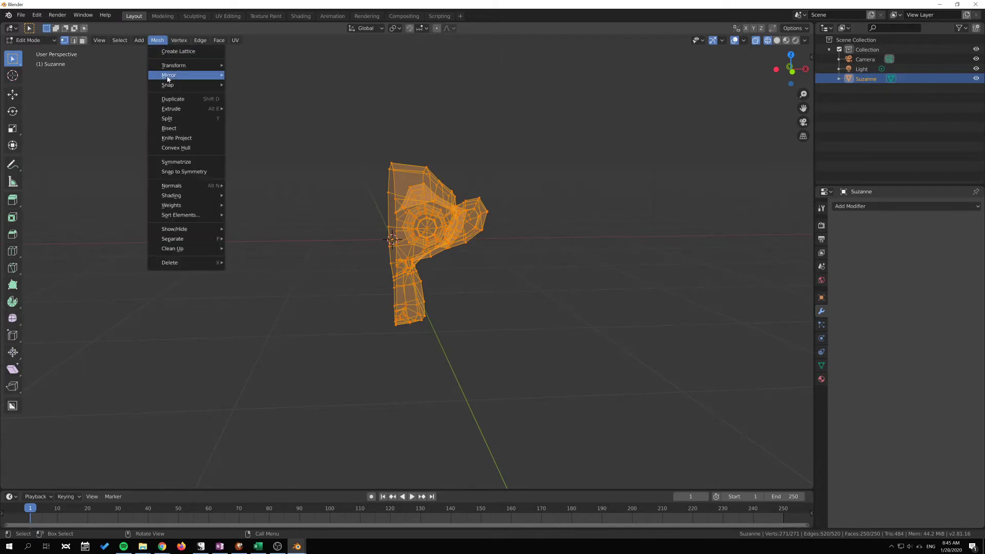
pyautogui.moveTo(183, 78)
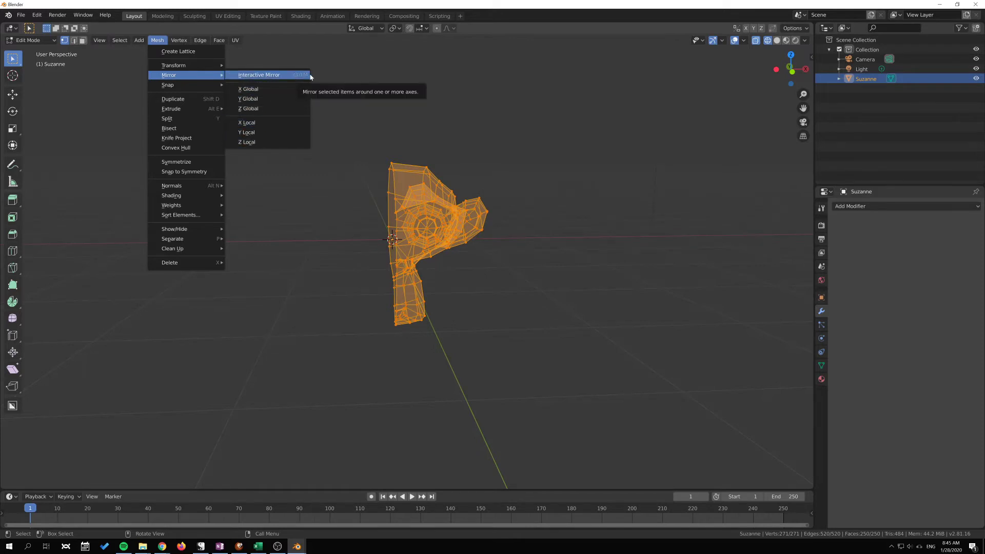
pyautogui.click(261, 76)
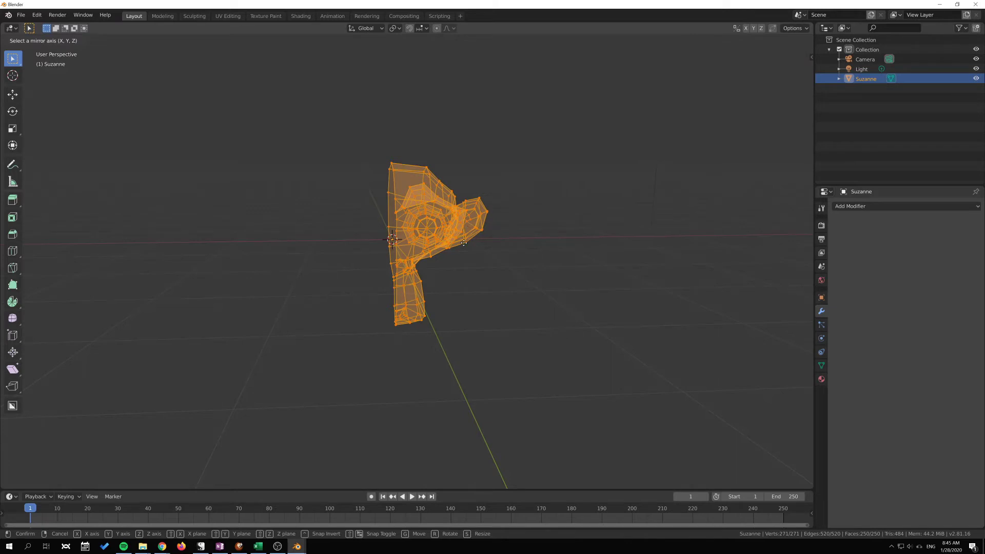
pyautogui.press('x')
pyautogui.press('x')
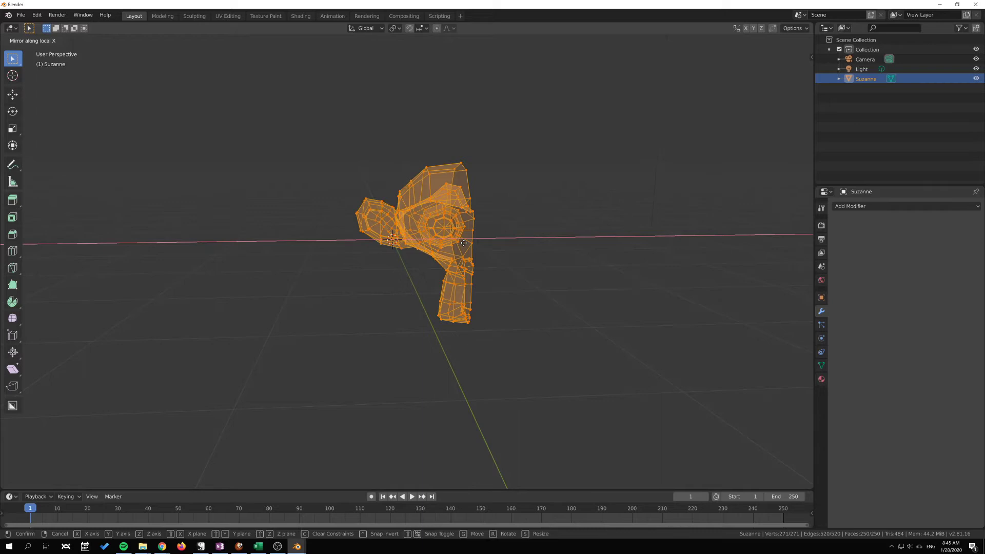
pyautogui.press('x')
pyautogui.press('x')
pyautogui.press('x')
pyautogui.press('x')
pyautogui.press('x')
pyautogui.press('x')
pyautogui.press('x')
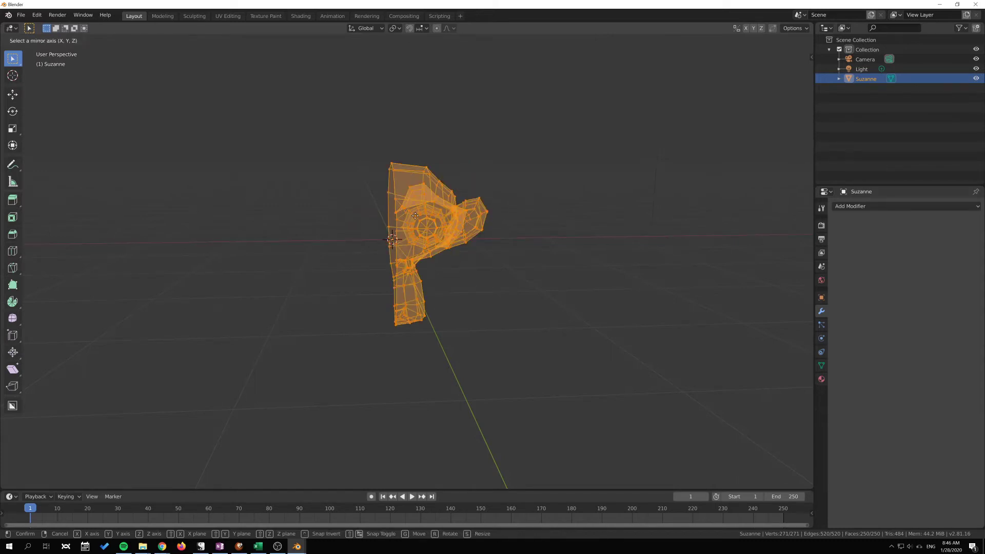
pyautogui.press('y')
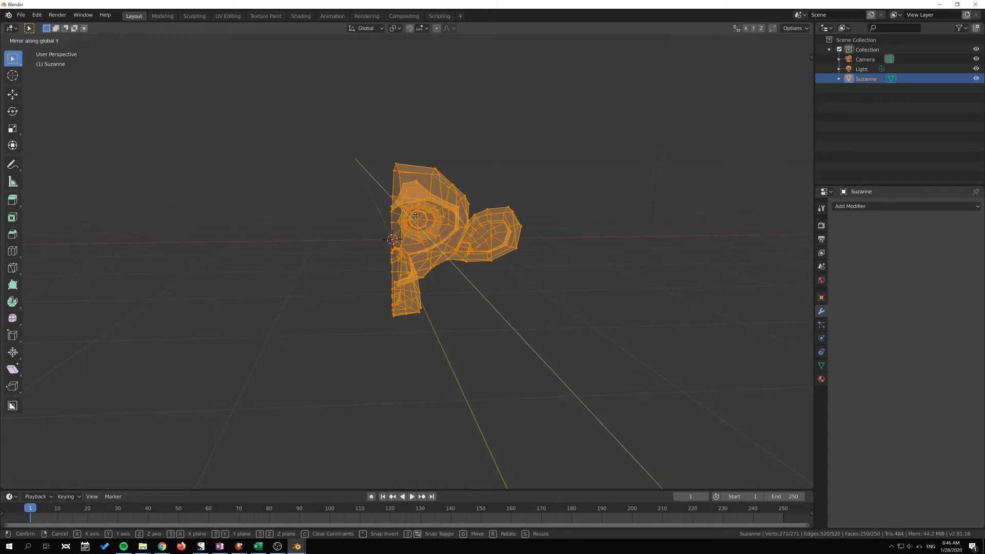
pyautogui.press('z')
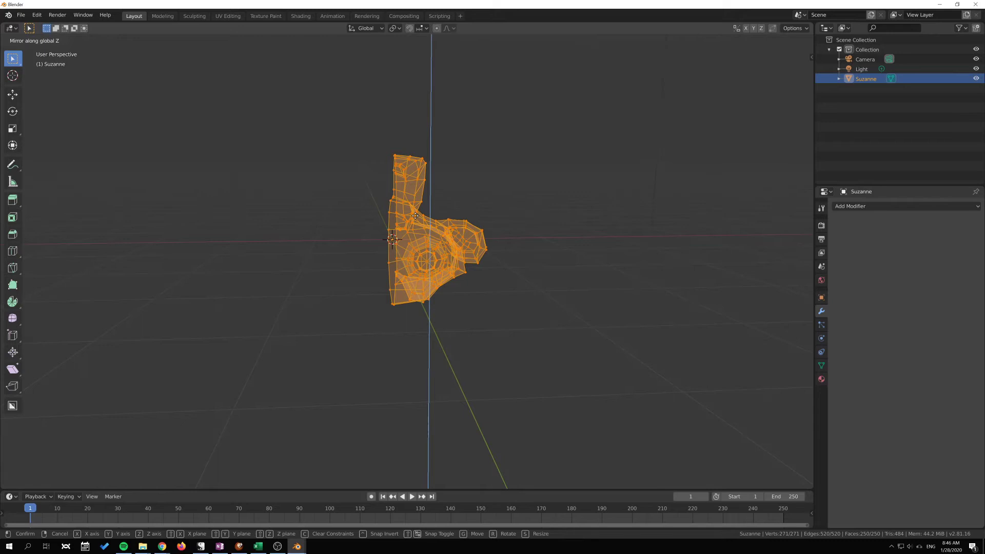
pyautogui.rightClick(414, 216)
# Mirror the selected half head along the global X axis.
pyautogui.moveTo(510, 220); pyautogui.dragTo(477, 241, button='middle')
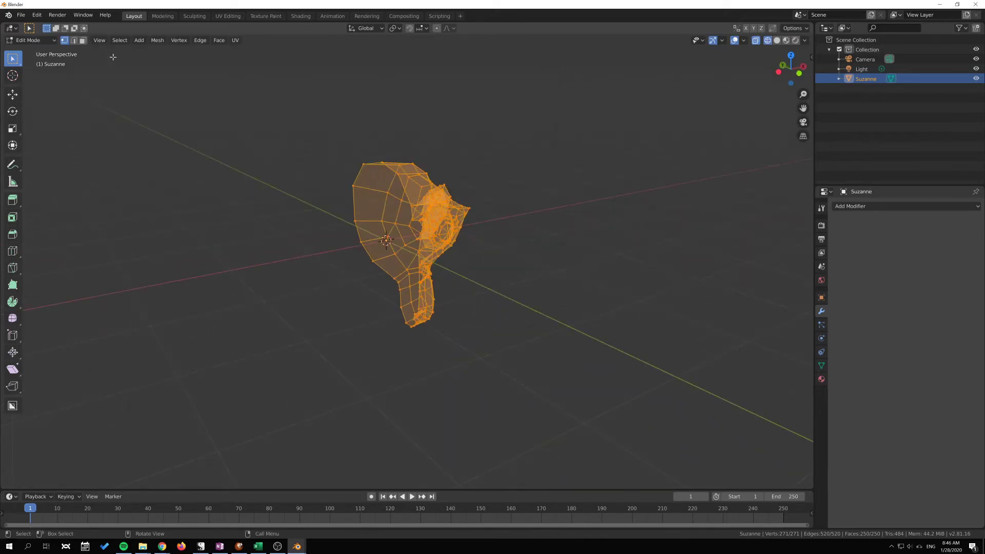
pyautogui.click(157, 40)
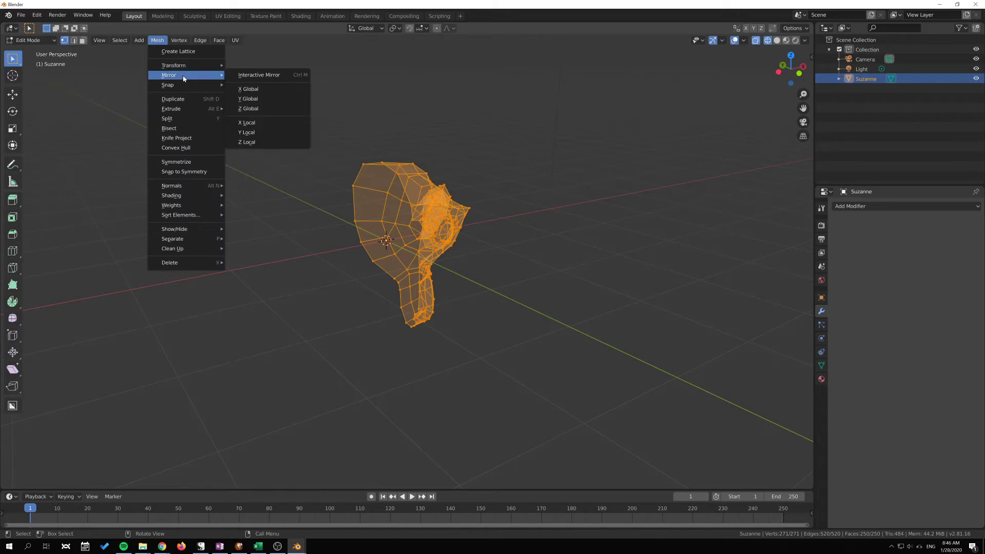
pyautogui.click(265, 89)
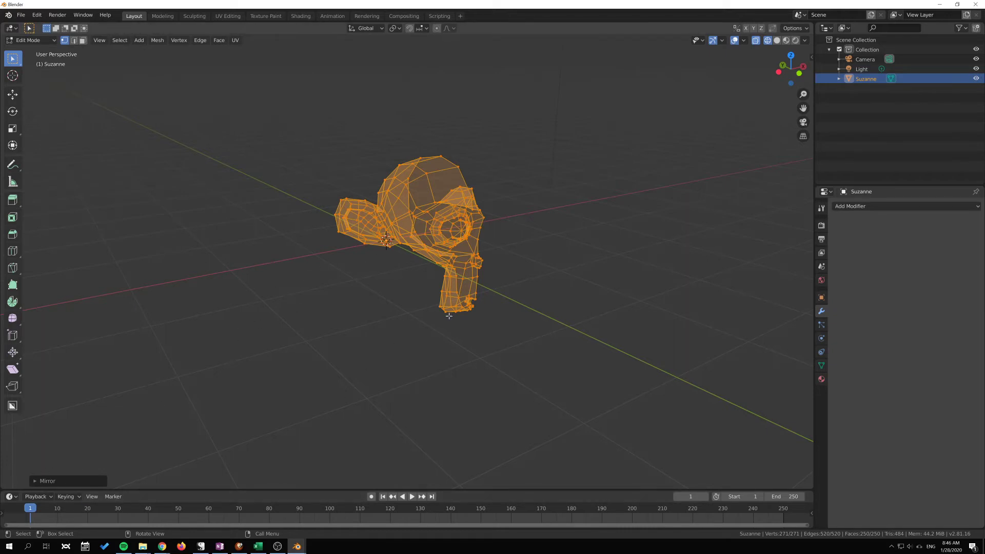
# Test the X, Y and Z constraint axes in the Mirror operation's settings, leaving all three disabled.
pyautogui.click(48, 482)
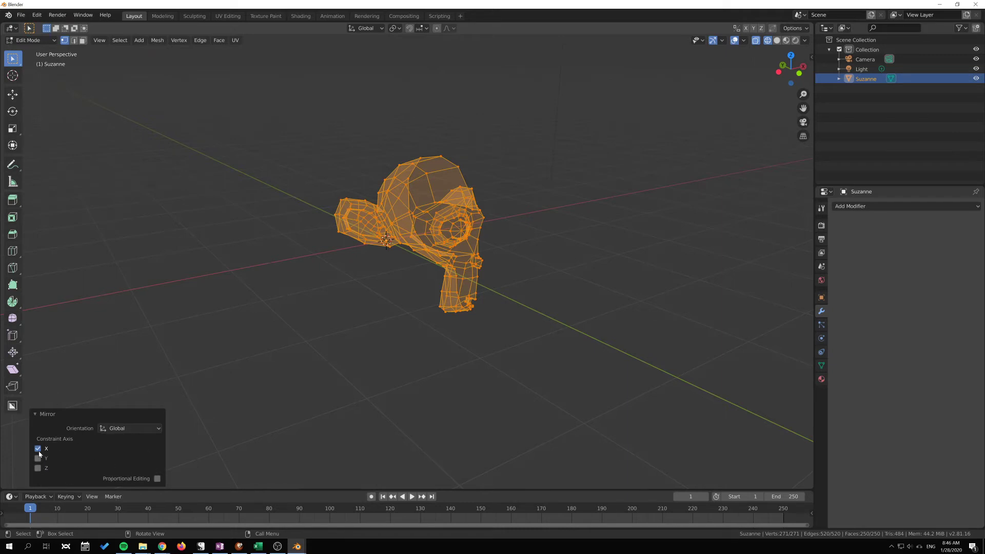
pyautogui.click(39, 450)
pyautogui.click(38, 449)
pyautogui.click(39, 459)
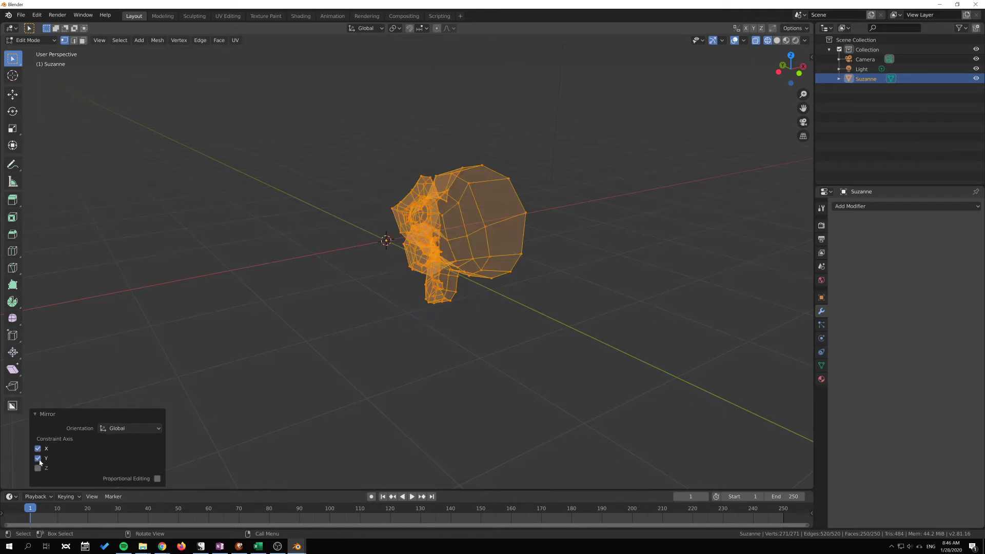
pyautogui.click(39, 459)
pyautogui.click(39, 469)
pyautogui.click(38, 468)
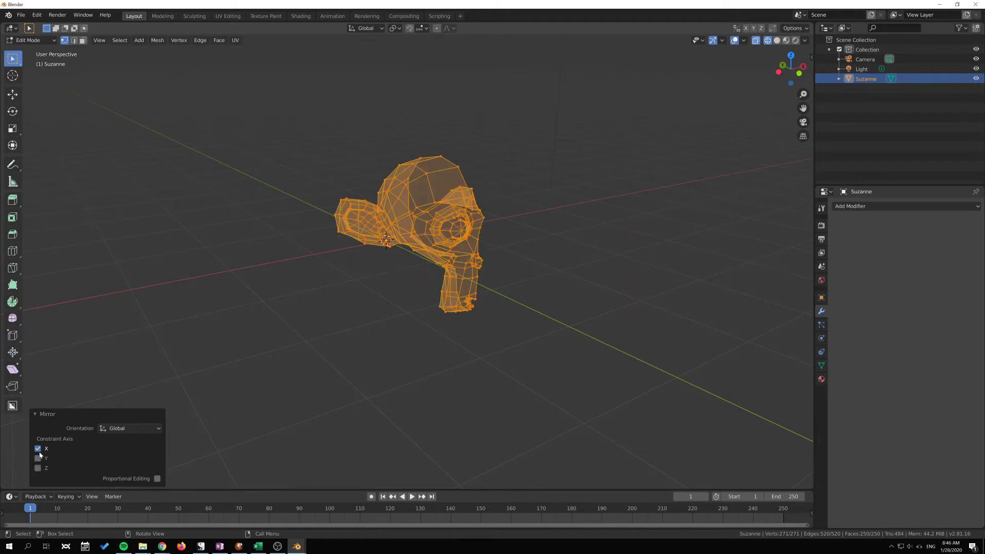
pyautogui.click(39, 450)
# Set the Mirror operation's orientation to View.
pyautogui.click(132, 429)
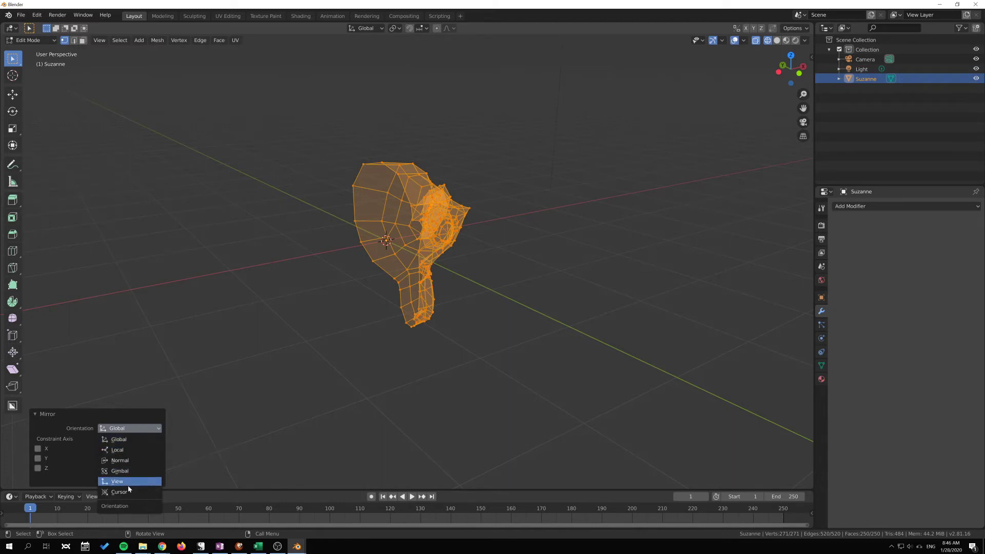
pyautogui.moveTo(301, 363); pyautogui.dragTo(341, 374, button='middle')
pyautogui.click(144, 431)
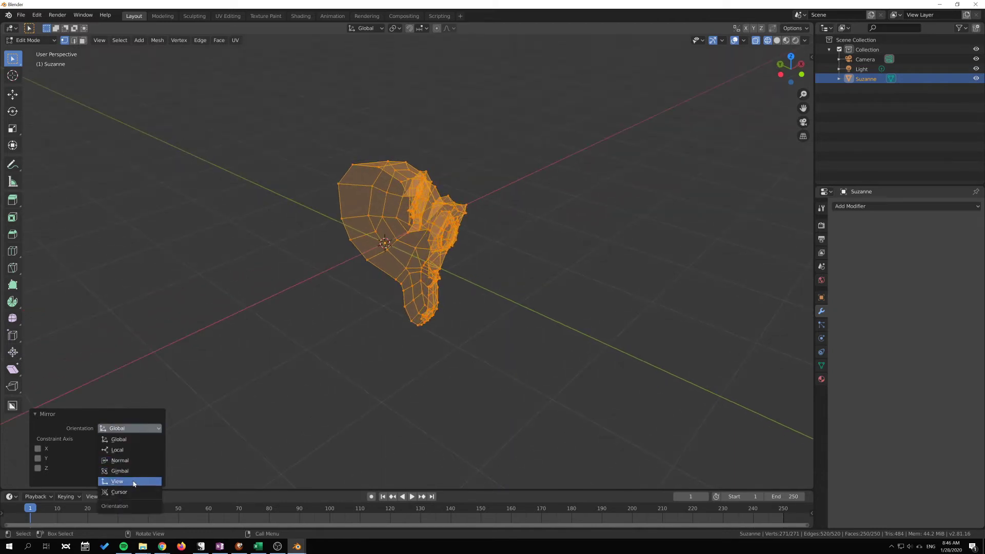
pyautogui.click(136, 478)
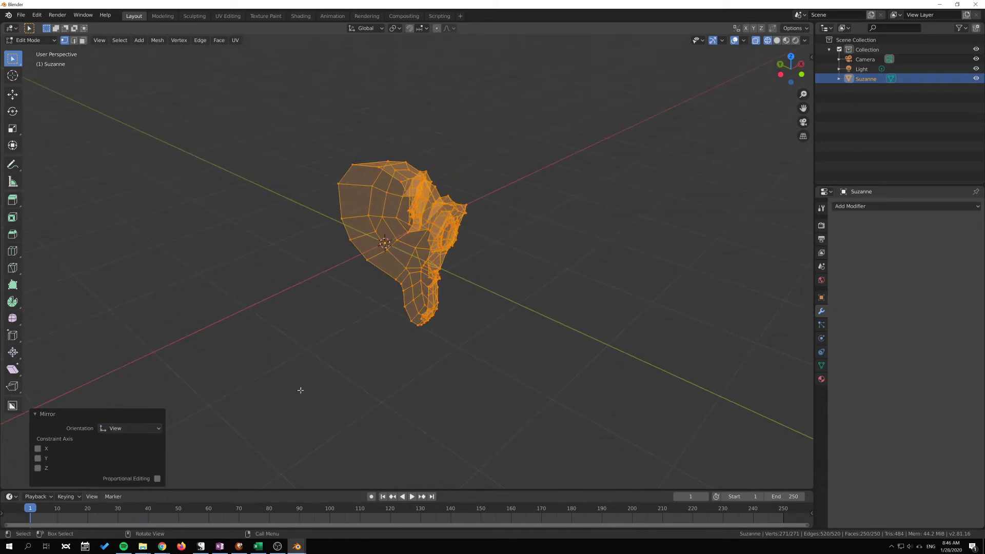
# Try the X, Y and Z constraint axes of the View-oriented mirror, leaving only X enabled.
pyautogui.click(38, 449)
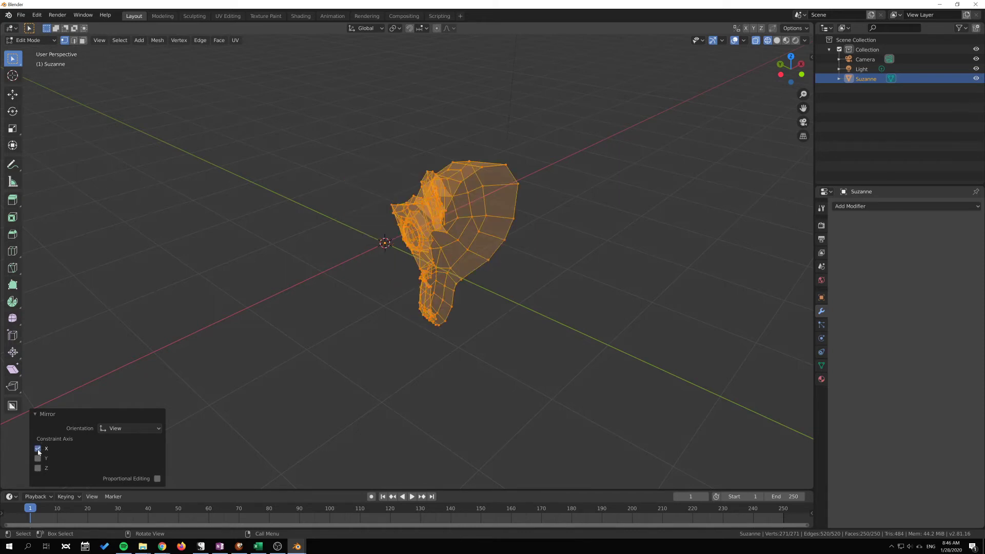
pyautogui.click(38, 458)
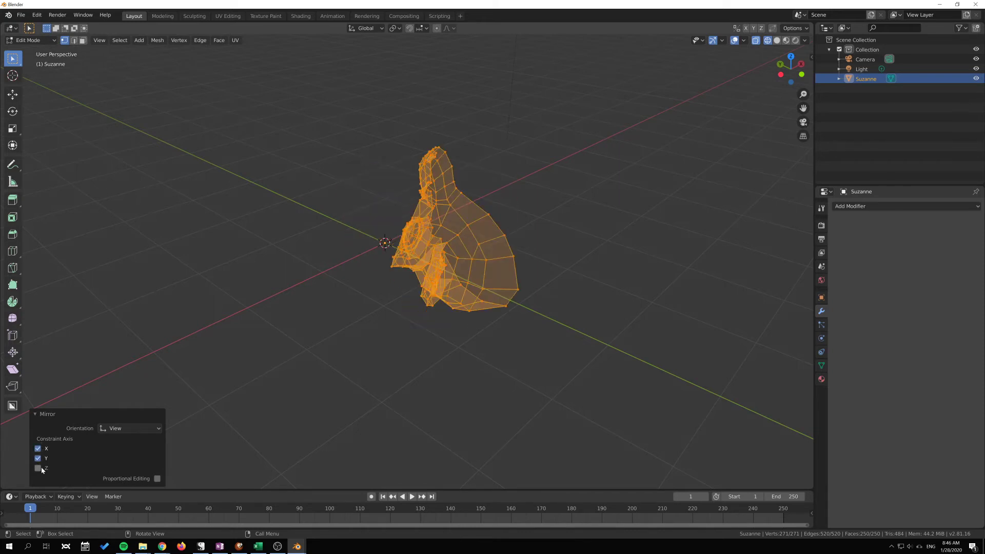
pyautogui.click(38, 468)
pyautogui.moveTo(269, 380); pyautogui.dragTo(76, 476, button='middle')
pyautogui.click(38, 468)
pyautogui.click(38, 458)
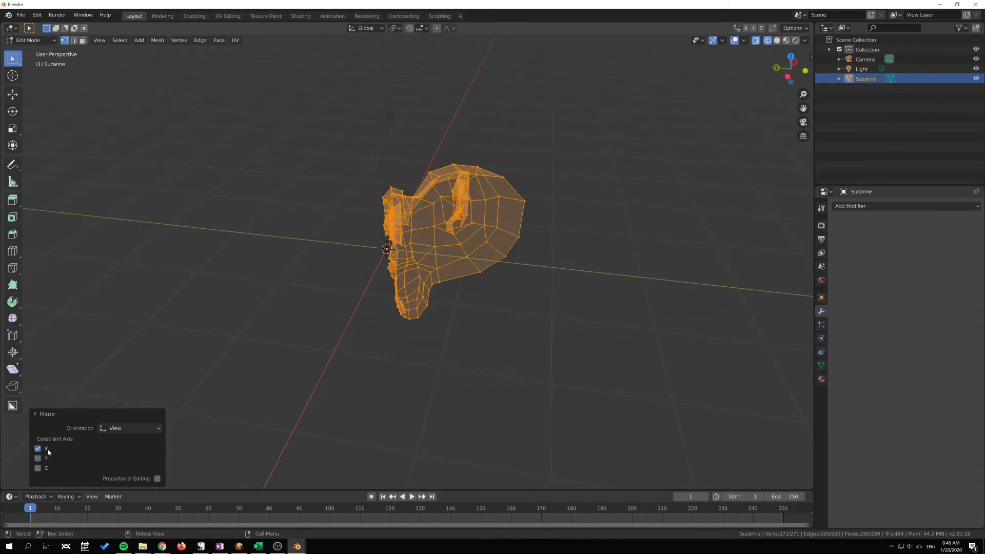
# Compare the View-oriented mirror with X on and off from several view angles, leaving X disabled.
pyautogui.moveTo(134, 365); pyautogui.dragTo(358, 299, button='middle')
pyautogui.moveTo(435, 308); pyautogui.dragTo(198, 376, button='middle')
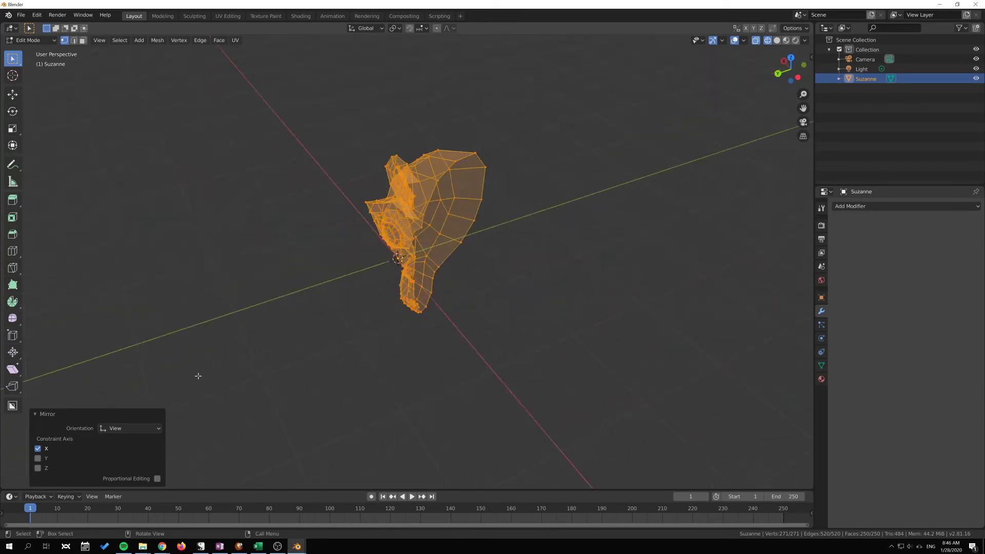
pyautogui.click(38, 449)
pyautogui.moveTo(224, 345); pyautogui.dragTo(315, 280, button='middle')
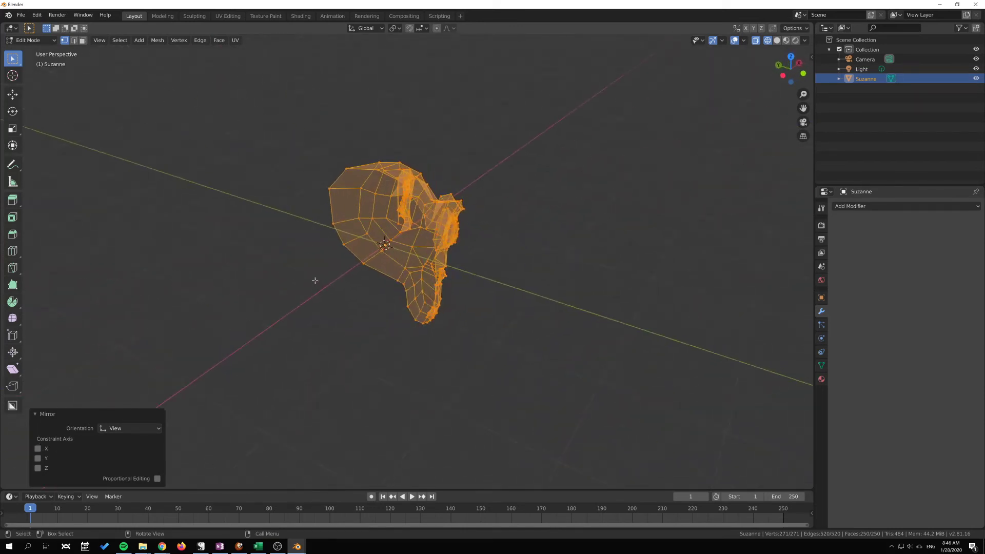
pyautogui.click(37, 448)
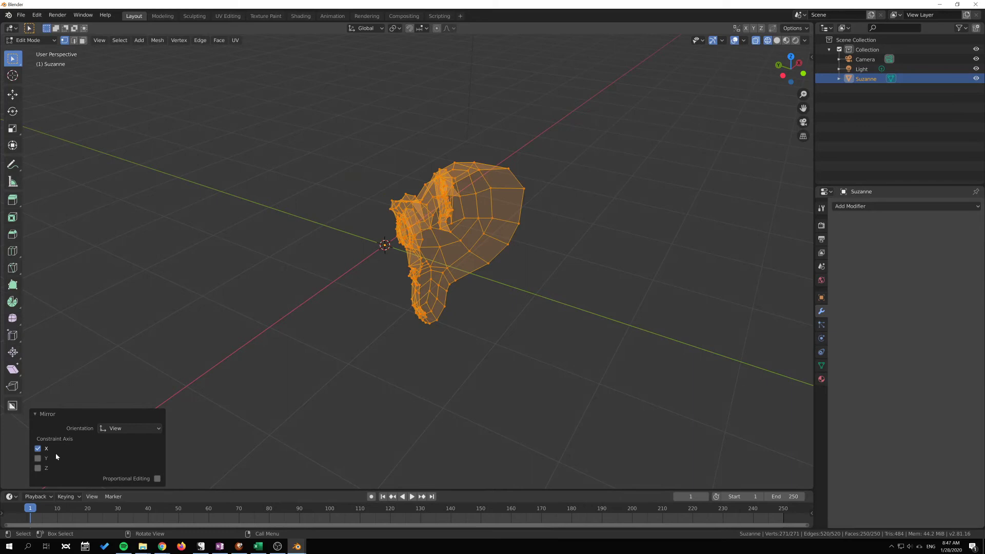
pyautogui.click(37, 449)
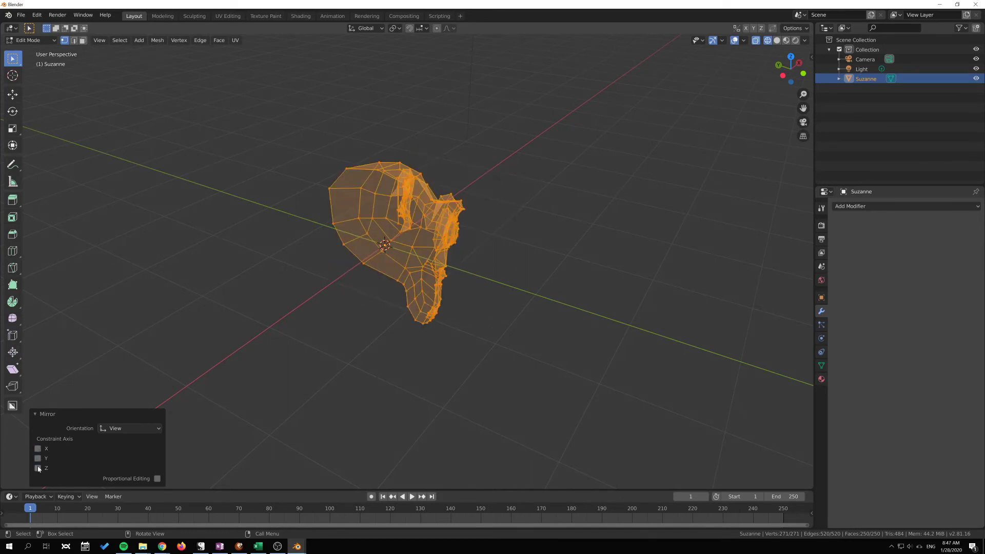
# Test the Z constraint axis of the View-oriented mirror, leaving Z disabled.
pyautogui.click(38, 468)
pyautogui.moveTo(290, 326); pyautogui.dragTo(257, 338, button='middle')
pyautogui.click(38, 468)
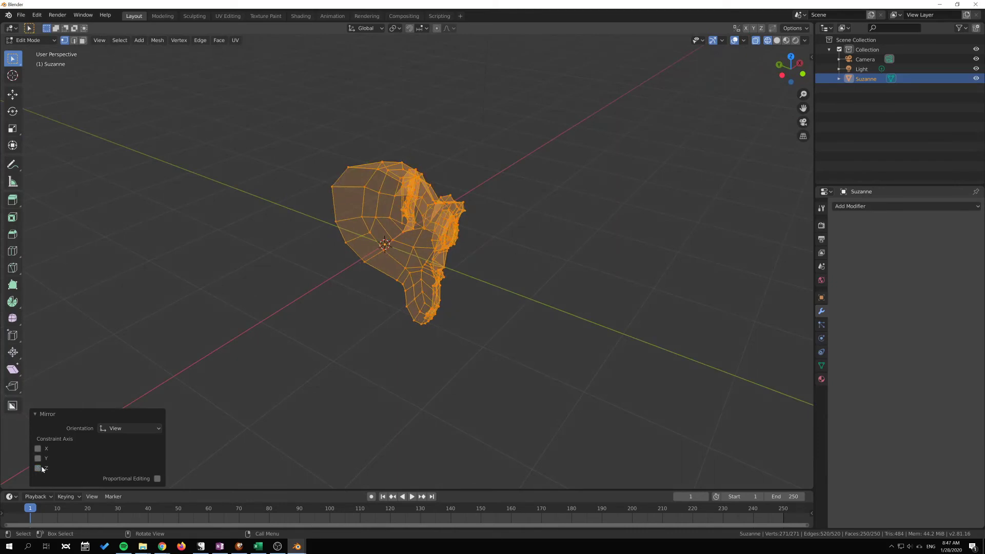
# Set the Mirror operation's orientation to Global and test its X constraint axis on and off, leaving X disabled.
pyautogui.click(131, 428)
pyautogui.click(134, 439)
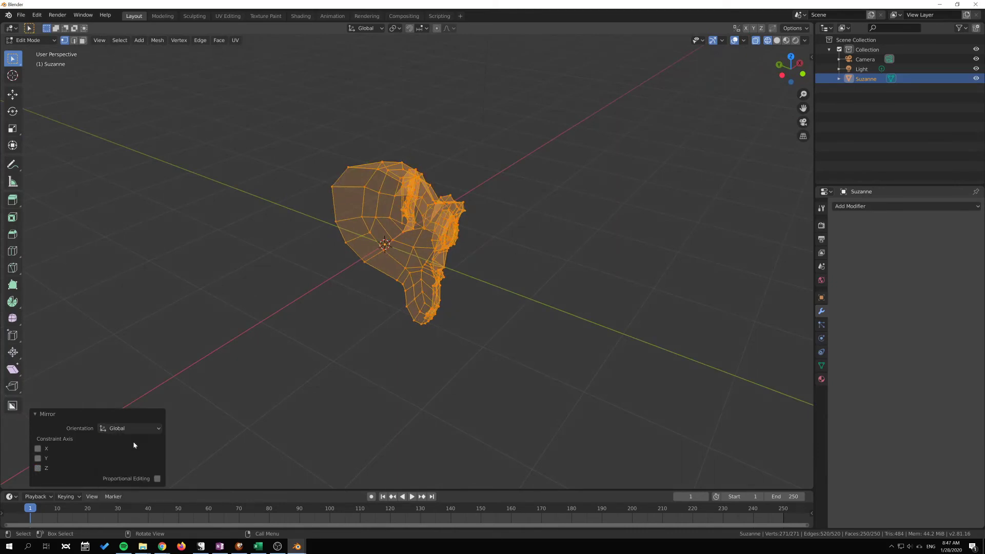
pyautogui.click(38, 449)
pyautogui.click(37, 449)
pyautogui.moveTo(230, 287); pyautogui.dragTo(339, 307, button='middle')
pyautogui.click(38, 449)
pyautogui.click(38, 448)
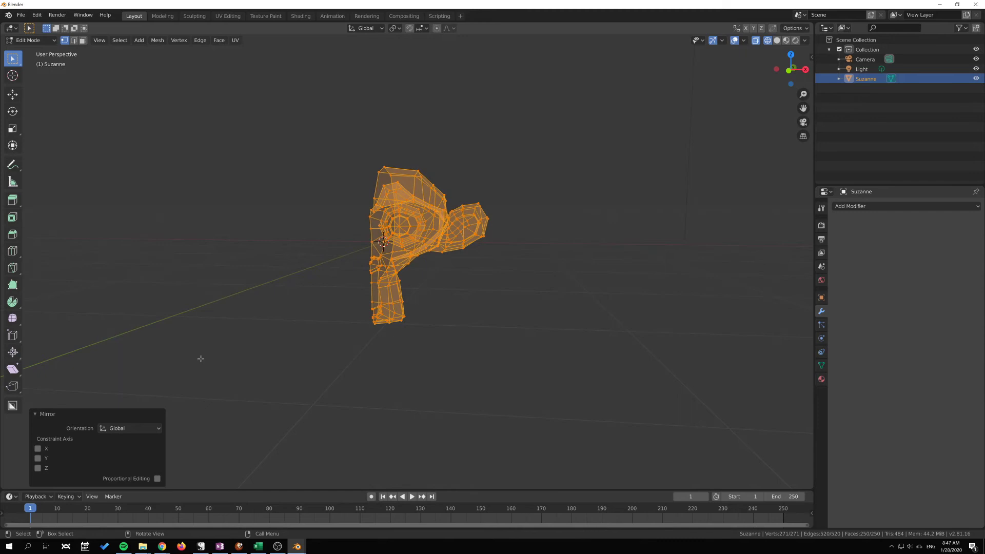
pyautogui.moveTo(198, 356); pyautogui.dragTo(269, 350, button='middle')
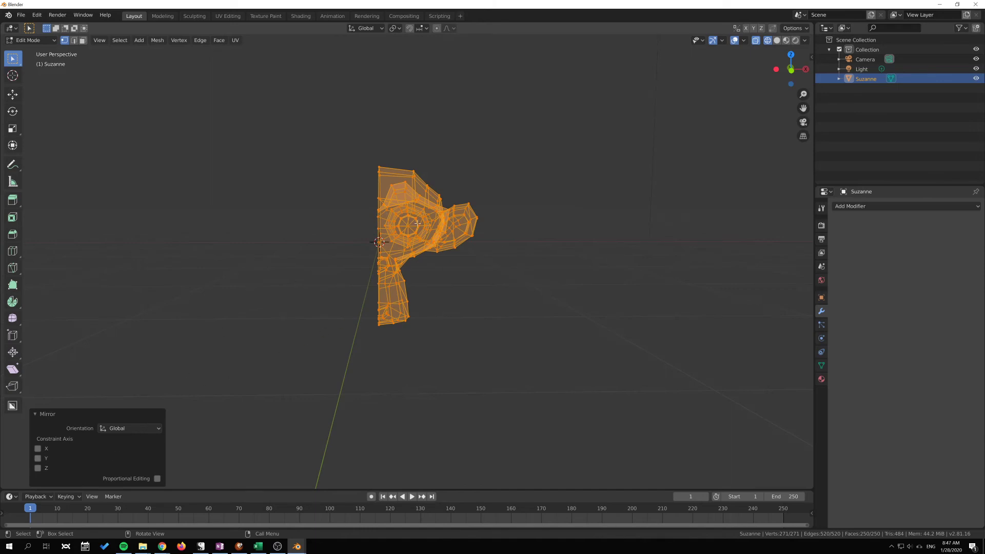
# Return to Object Mode and add a Mirror modifier to the half Suzanne head.
pyautogui.moveTo(417, 223); pyautogui.dragTo(402, 266, button='middle')
pyautogui.press('Tab')
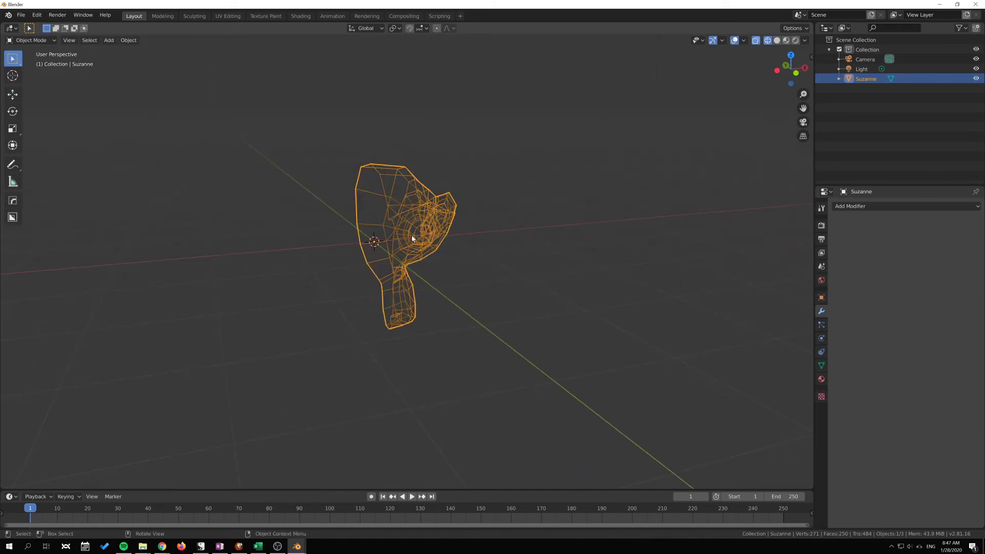
pyautogui.click(873, 207)
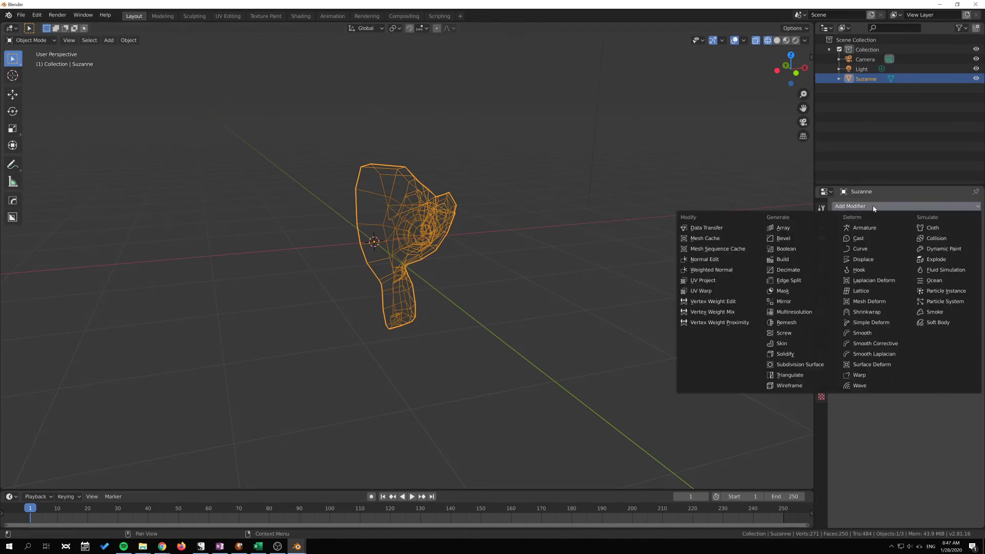
pyautogui.click(798, 303)
pyautogui.moveTo(641, 277); pyautogui.dragTo(585, 264, button='middle')
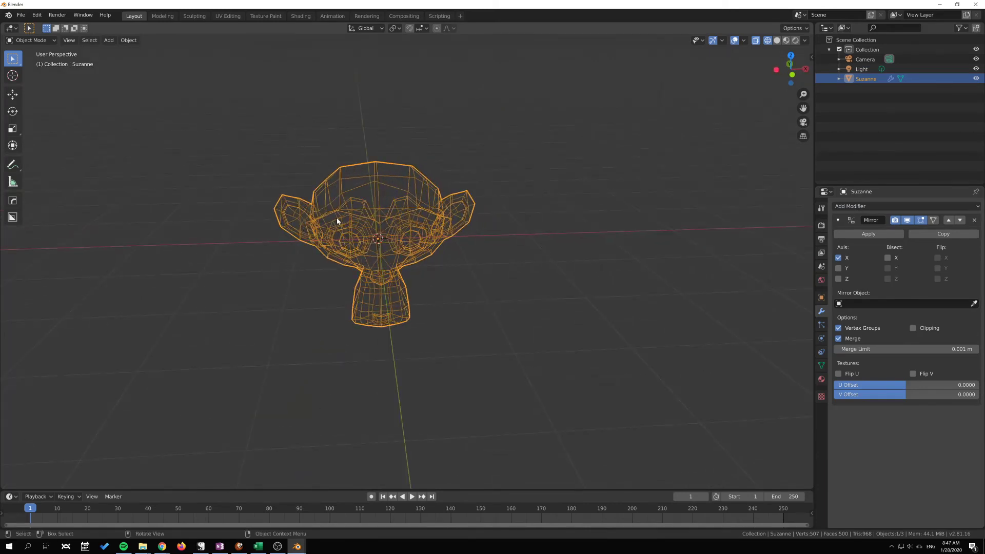
pyautogui.moveTo(503, 250); pyautogui.dragTo(589, 270, button='middle')
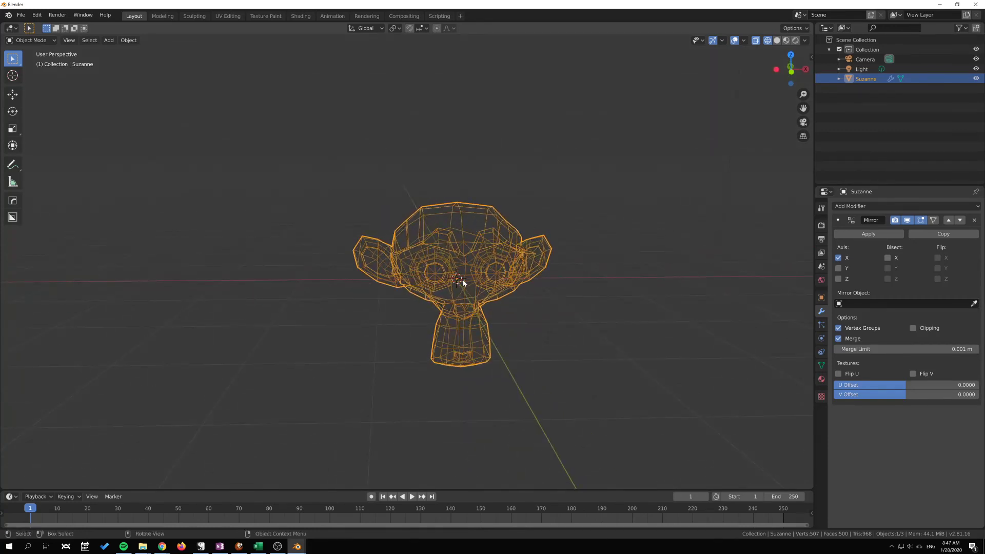
pyautogui.moveTo(457, 278); pyautogui.dragTo(467, 253, button='middle')
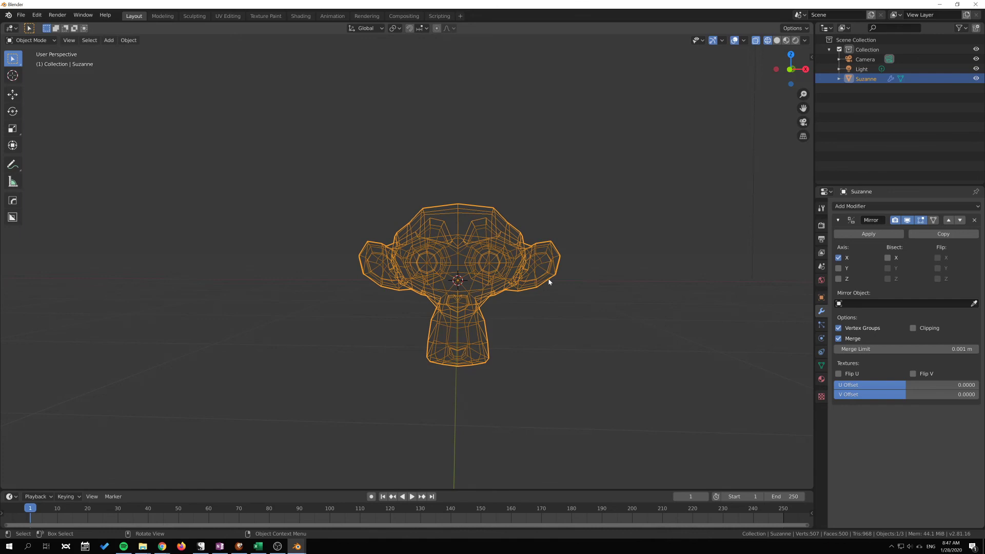
pyautogui.moveTo(628, 275); pyautogui.dragTo(590, 230, button='middle')
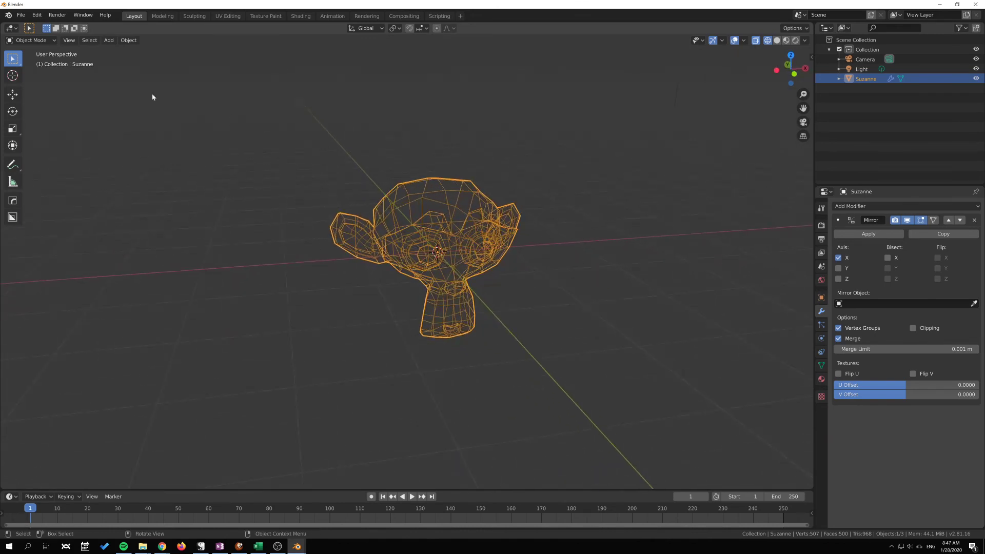
# Enter Edit Mode on Suzanne and review the mesh Mirror command's global and local axis options without applying any.
pyautogui.press('Tab')
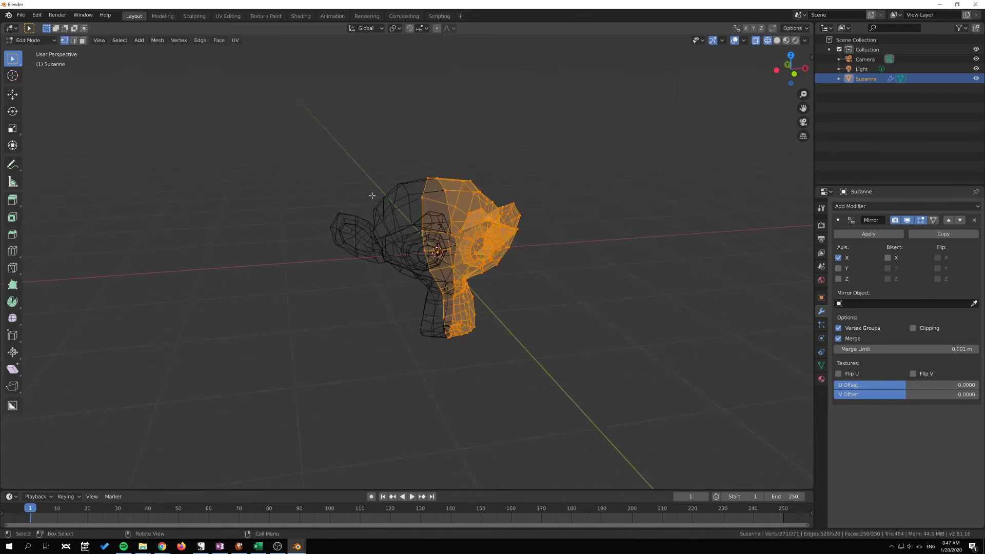
pyautogui.click(158, 41)
pyautogui.moveTo(195, 76)
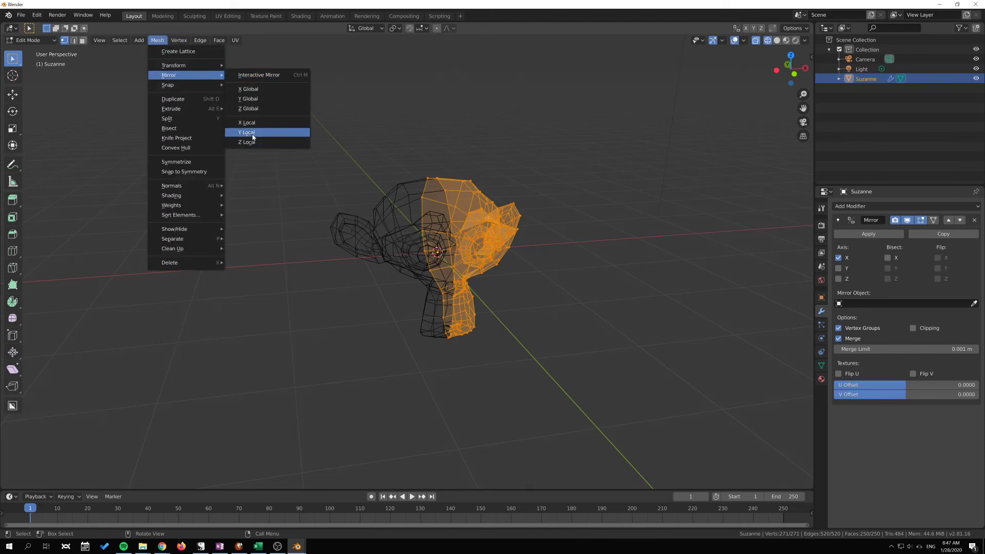
pyautogui.click(153, 40)
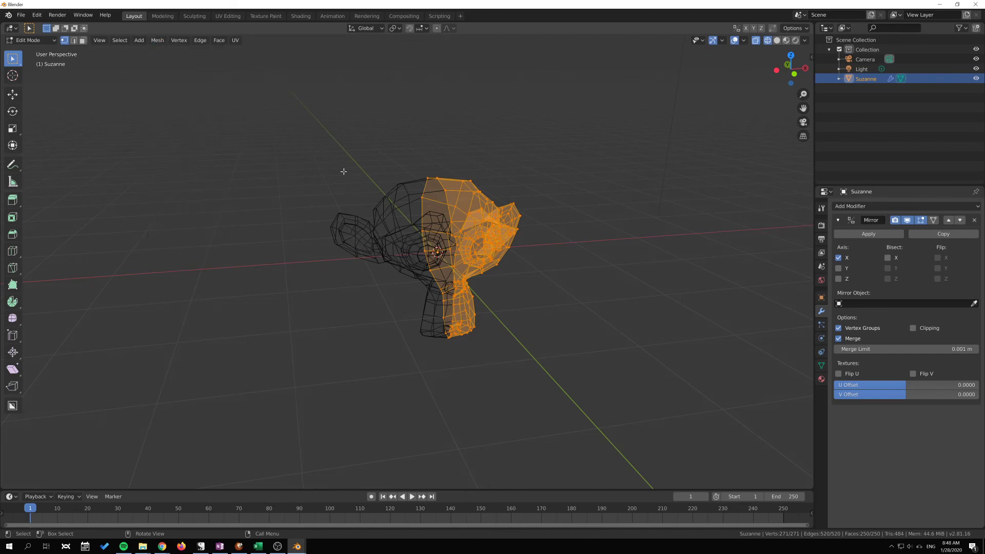
pyautogui.moveTo(343, 172); pyautogui.dragTo(366, 186, button='middle')
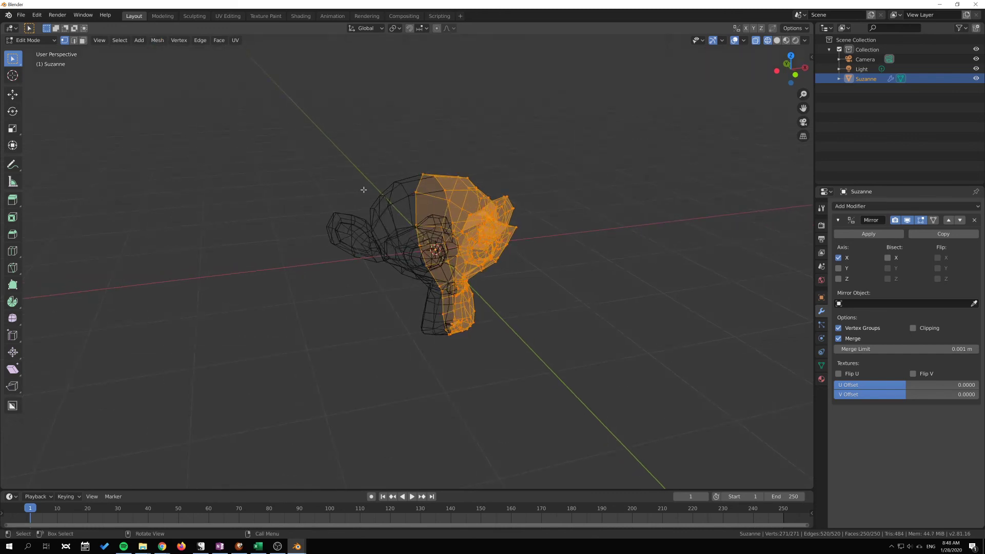